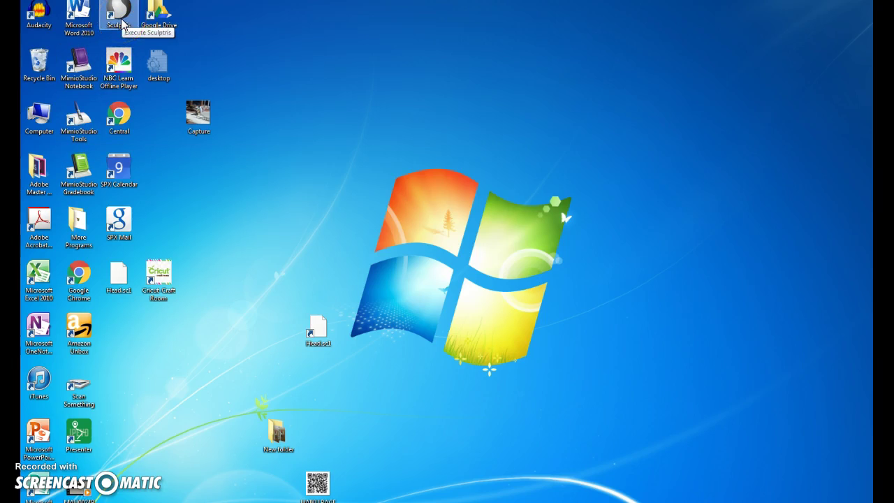
Launch Sculptris from the desktop.
double_click(120, 21)
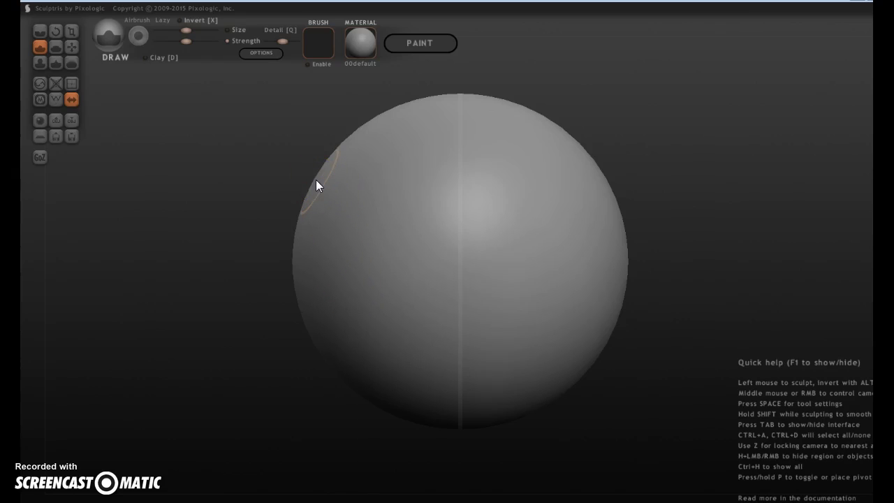
left_click(292, 184)
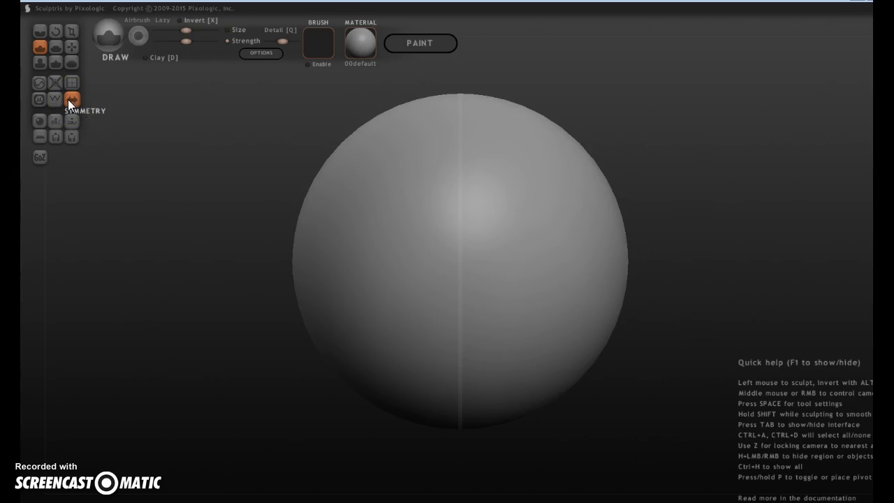
Carve a symmetric pair of eye hollows into the sphere's upper half with the Crease brush.
left_click(36, 33)
mouse_move(377, 268)
left_mouse_down()
mouse_move(369, 256)
mouse_move(379, 219)
mouse_move(386, 231)
left_mouse_up()
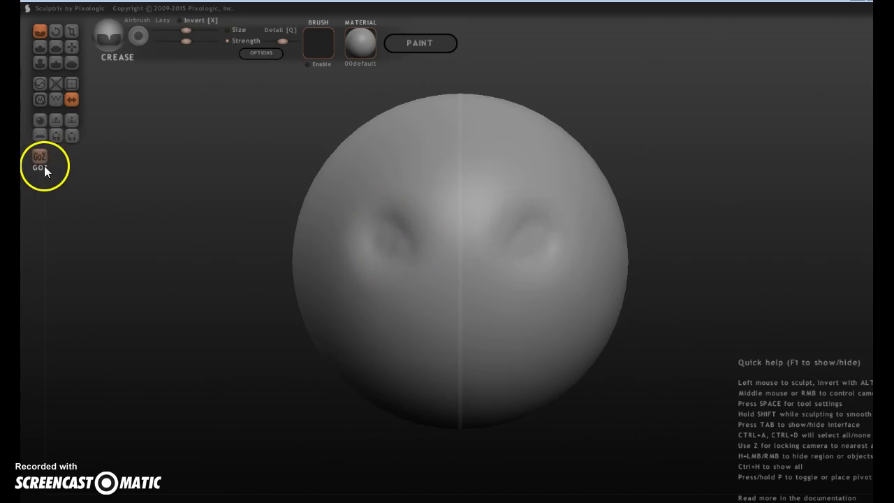
Disable symmetry to crease a single dent below the left eye, and re-enable symmetry, accepting the removal of asymmetric details.
left_click(72, 101)
left_click(473, 299)
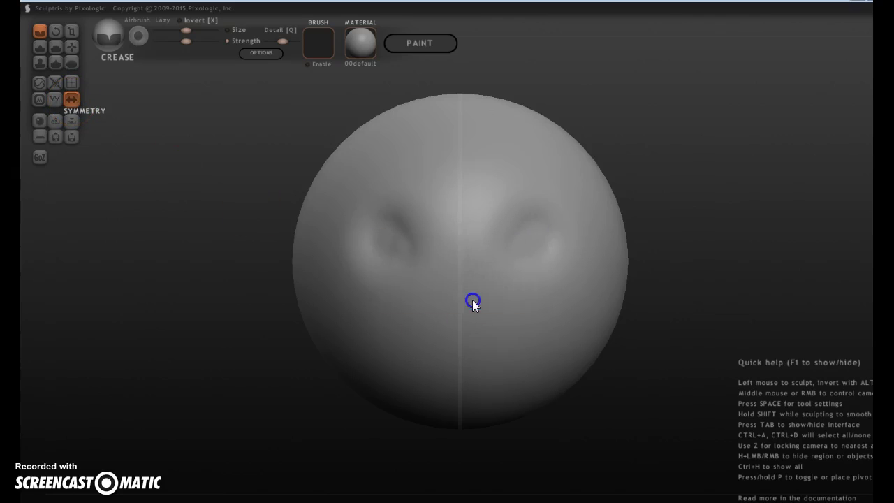
left_click(388, 330)
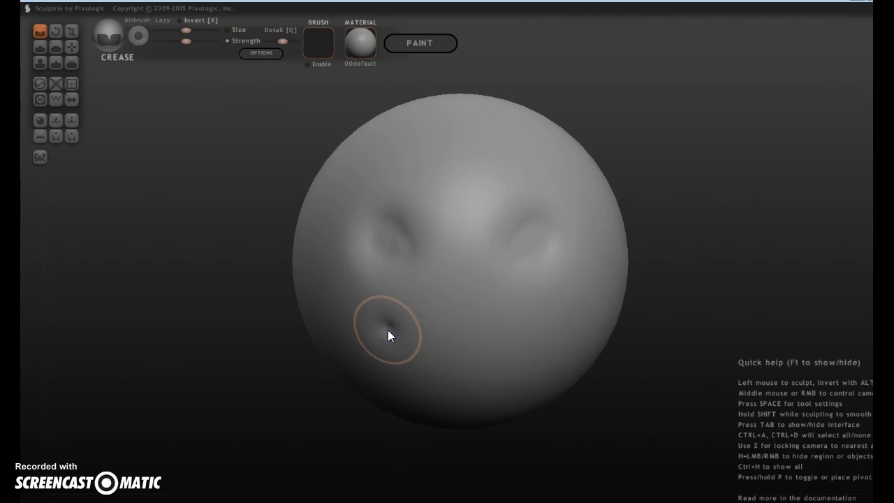
left_click(73, 100)
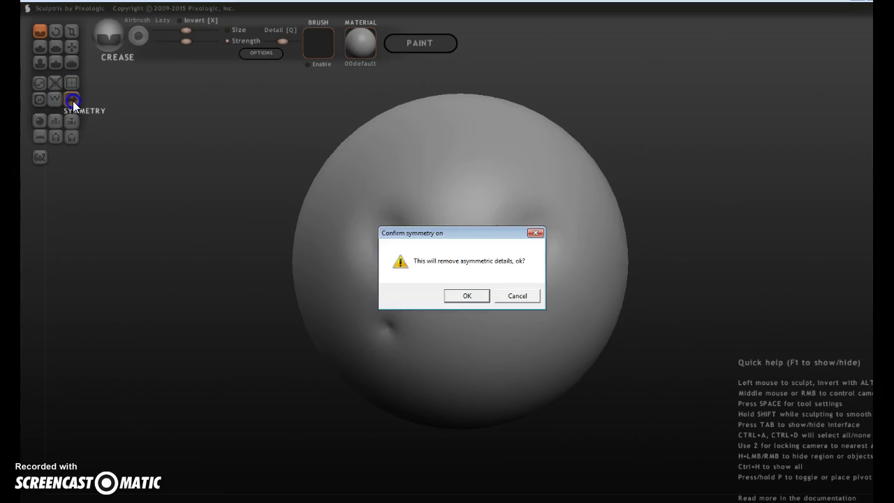
left_click(467, 297)
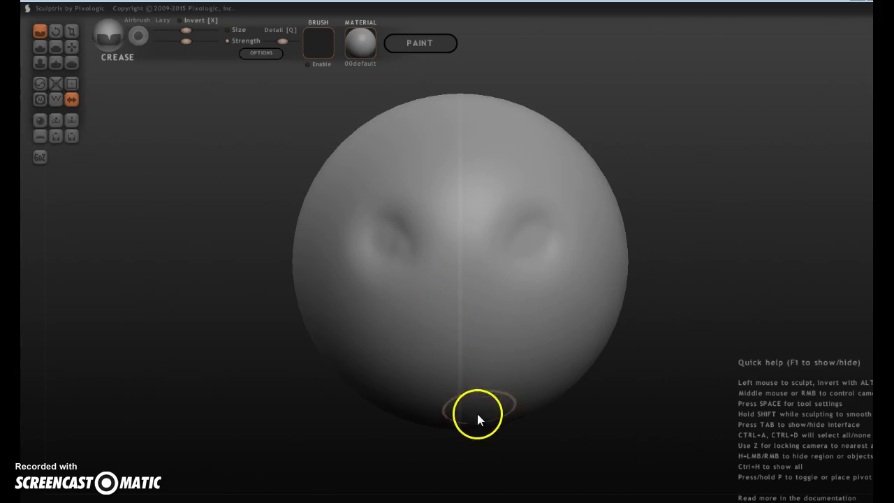
Replace the current sculpt with a new sphere, discarding all changes.
left_click(38, 119)
left_click(402, 265)
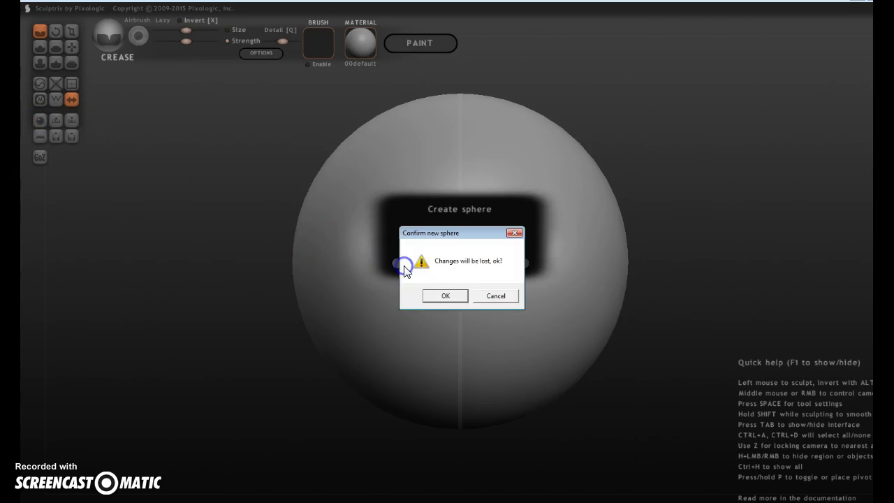
left_click(443, 295)
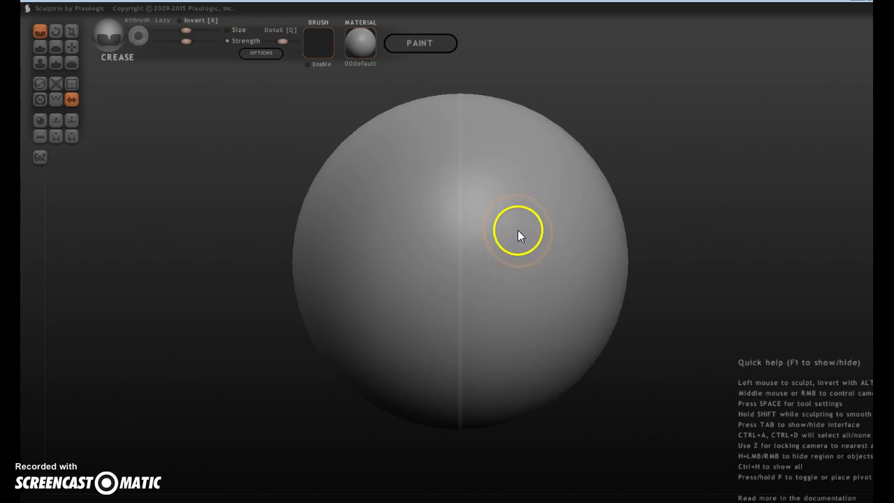
Carve a symmetric pair of wide, slanted eyes into the sphere with the Crease brush.
left_click_drag(512, 228, 574, 211)
mouse_move(515, 242)
left_mouse_down()
mouse_move(539, 245)
mouse_move(577, 232)
mouse_move(572, 219)
left_mouse_up()
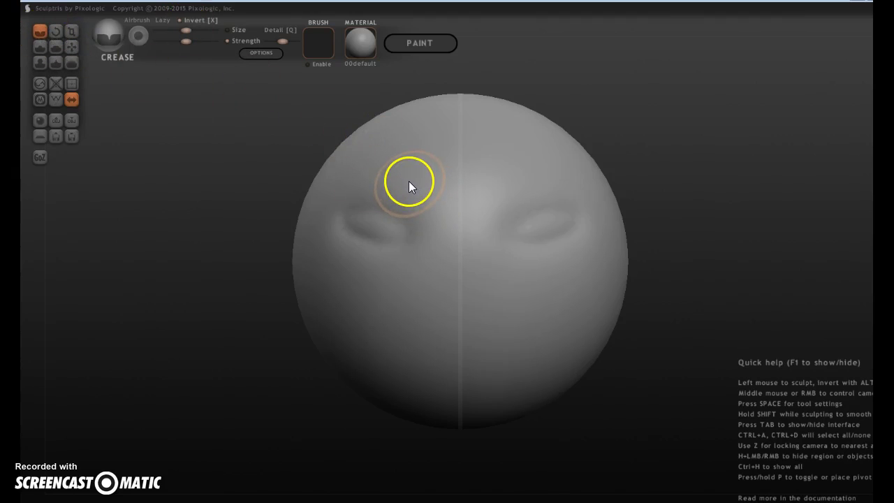
Crease a brow line above each eye and soften the brows with the Smooth brush.
left_click_drag(415, 183, 338, 172)
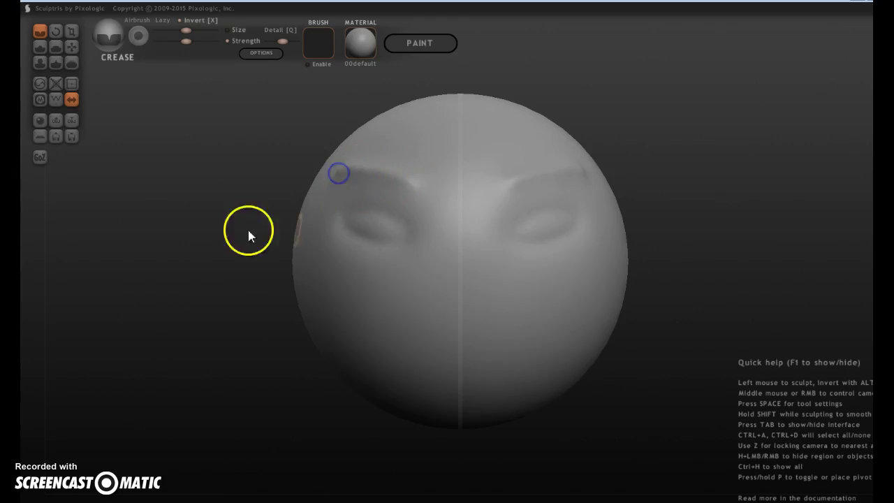
left_click(70, 67)
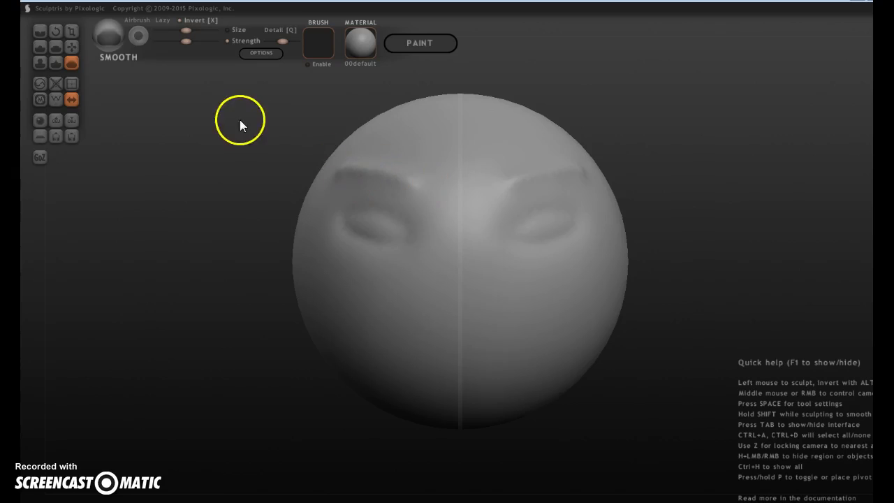
left_click_drag(409, 185, 343, 182)
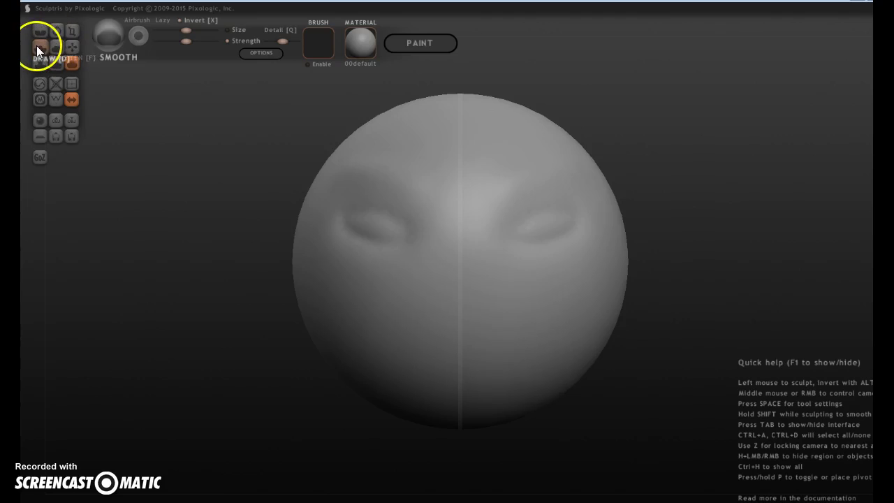
Inflate a symmetric pair of rounded ears on the upper sides of the head.
left_click(42, 64)
left_click(380, 134)
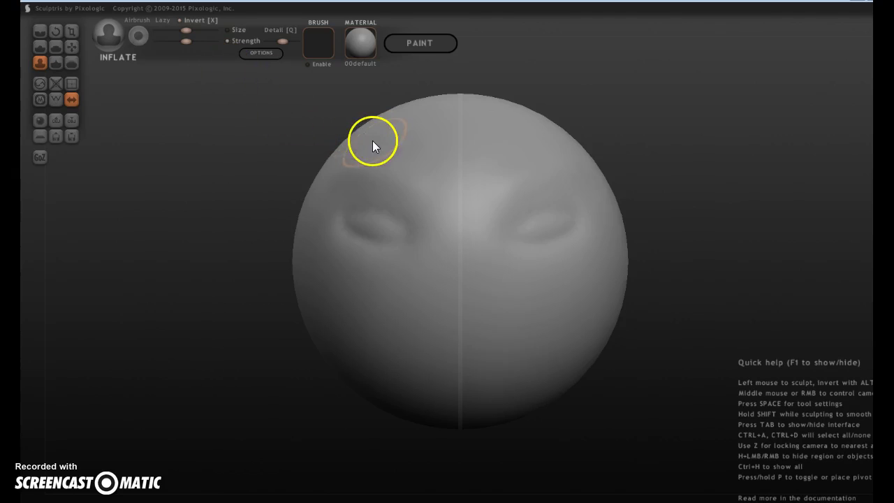
mouse_move(374, 136)
left_mouse_down()
mouse_move(384, 137)
mouse_move(364, 136)
mouse_move(365, 123)
mouse_move(387, 130)
mouse_move(366, 117)
mouse_move(374, 108)
mouse_move(355, 99)
mouse_move(364, 101)
left_mouse_up()
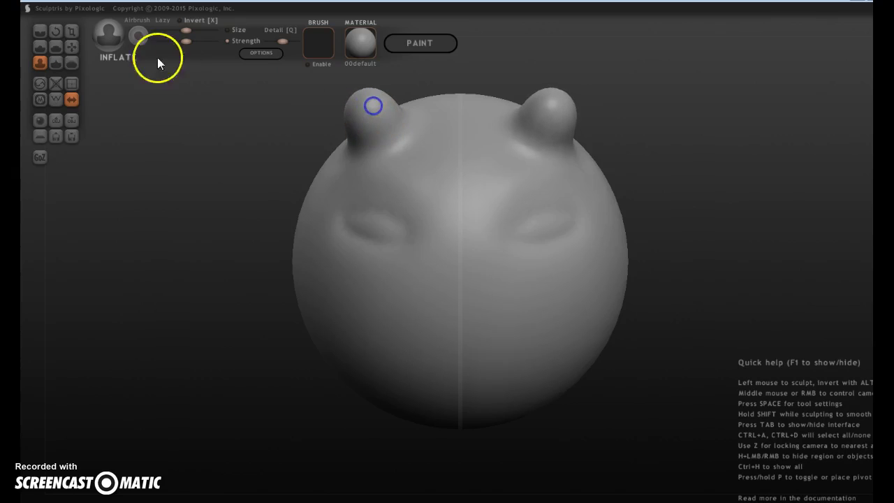
Extend both ears outward into narrower tips using the Draw brush at a reduced size.
left_click(40, 46)
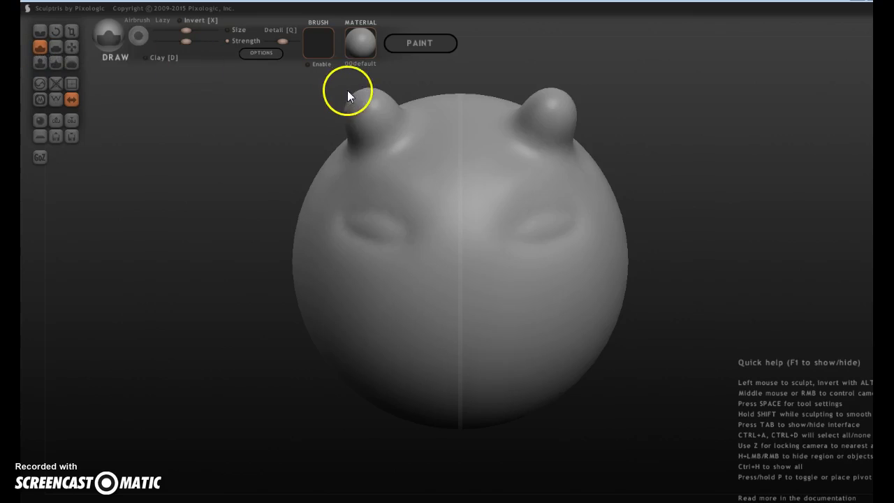
mouse_move(355, 105)
left_mouse_down()
mouse_move(331, 124)
mouse_move(351, 111)
mouse_move(385, 143)
mouse_move(331, 114)
mouse_move(349, 109)
mouse_move(330, 117)
mouse_move(332, 109)
mouse_move(351, 111)
left_mouse_up()
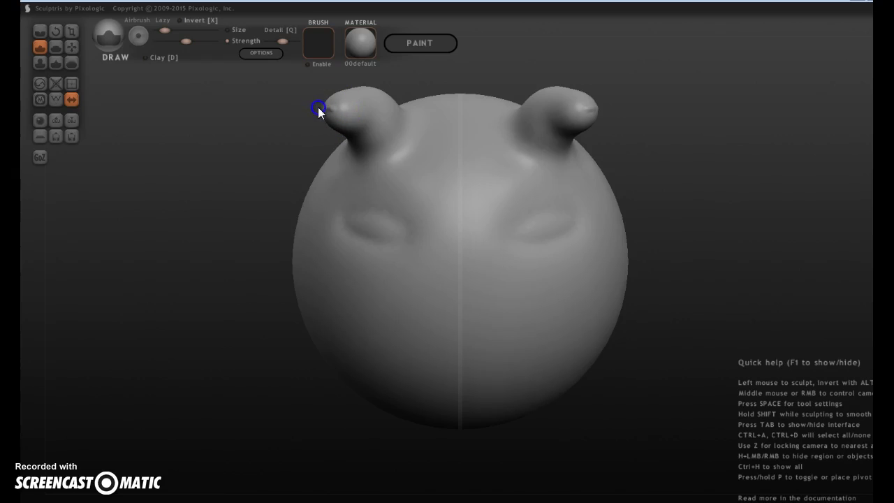
left_click_drag(324, 115, 321, 115)
Set the Draw brush to maximum strength and near-minimum size, and add tiny points to the ear tips.
left_click_drag(162, 31, 220, 31)
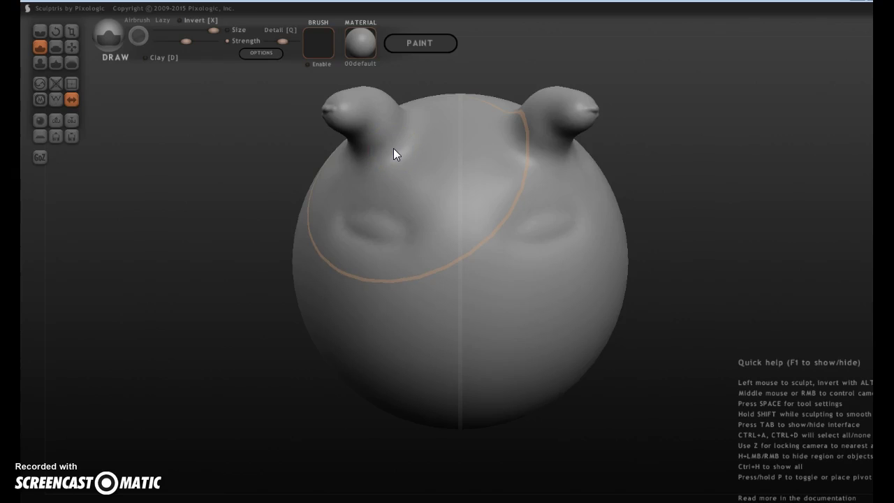
left_click(188, 41)
left_click_drag(185, 41, 221, 40)
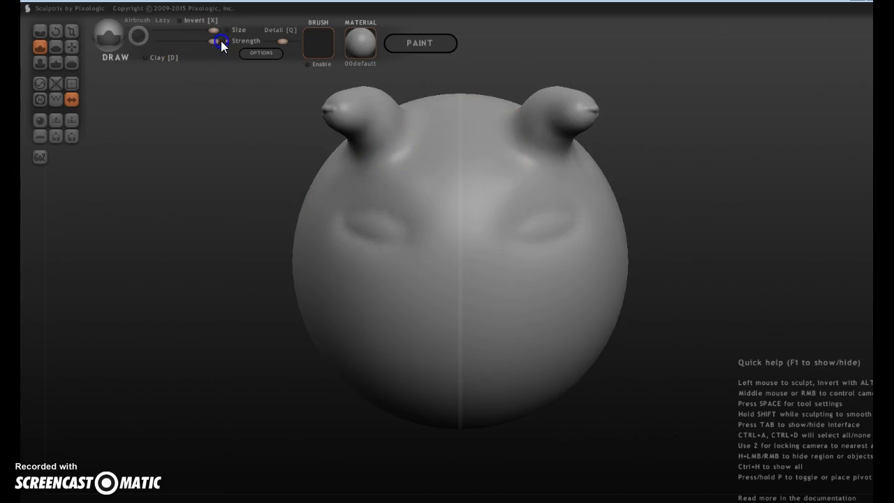
left_click_drag(213, 31, 158, 30)
left_click(324, 108)
left_click(325, 109)
left_click(326, 110)
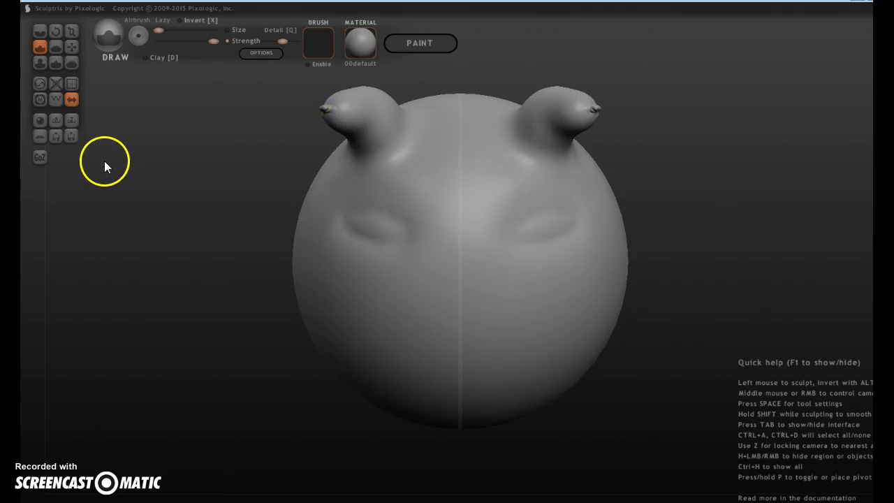
Build up a nose and mouth area along the centre of the face with the Inflate brush.
left_click(40, 61)
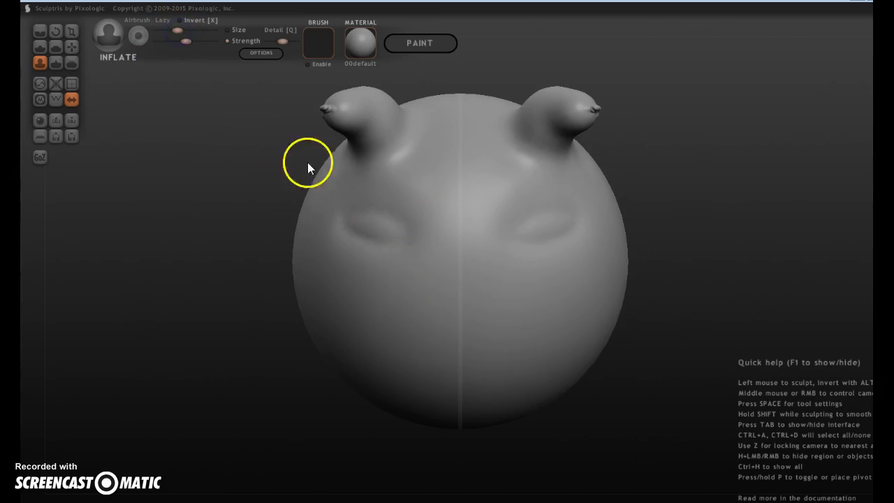
left_click(449, 308)
mouse_move(457, 263)
left_mouse_down()
mouse_move(454, 308)
mouse_move(494, 301)
left_mouse_up()
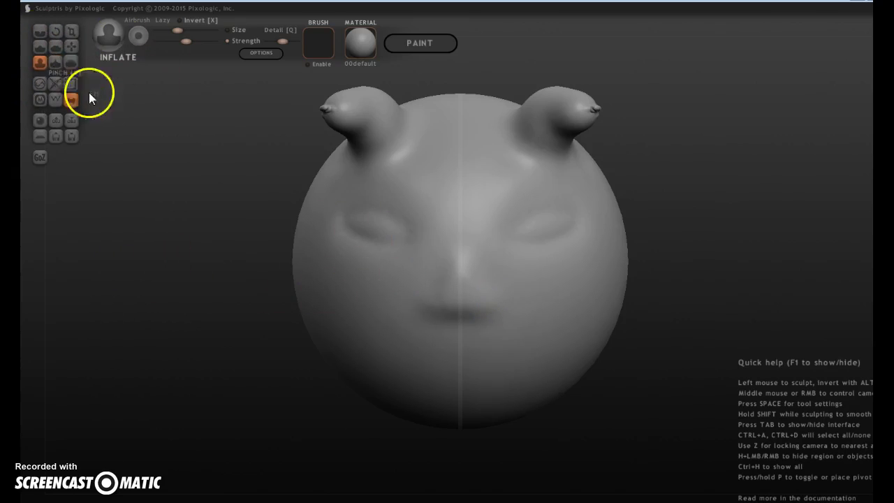
Pinch the surface around the mouth and chin with the Pinch brush.
left_click(57, 63)
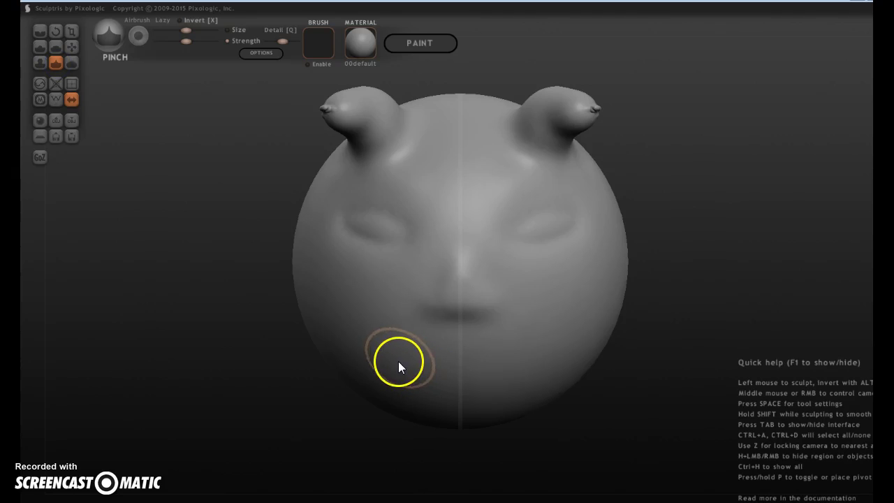
mouse_move(385, 354)
left_mouse_down()
mouse_move(457, 355)
mouse_move(397, 352)
left_mouse_up()
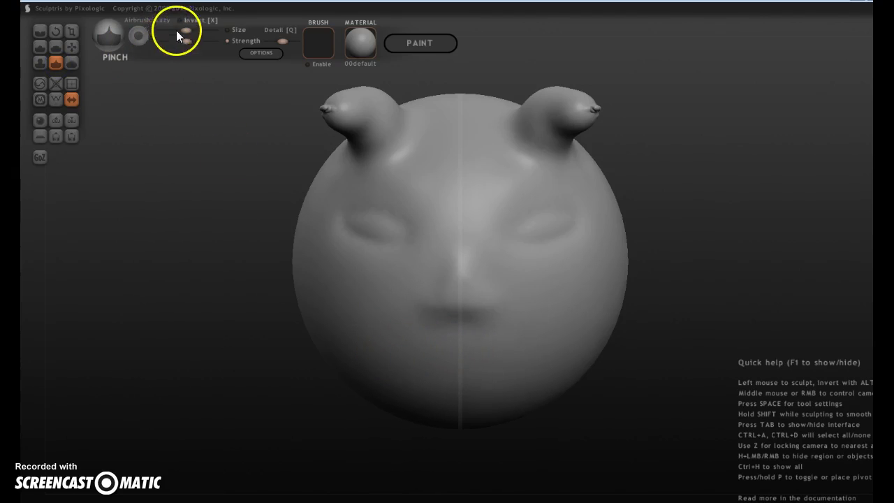
mouse_move(464, 349)
left_mouse_down()
mouse_move(402, 347)
mouse_move(489, 352)
mouse_move(457, 360)
mouse_move(385, 340)
mouse_move(457, 361)
mouse_move(395, 354)
mouse_move(385, 343)
mouse_move(479, 355)
mouse_move(519, 335)
mouse_move(389, 340)
mouse_move(499, 343)
mouse_move(377, 325)
mouse_move(536, 346)
left_mouse_up()
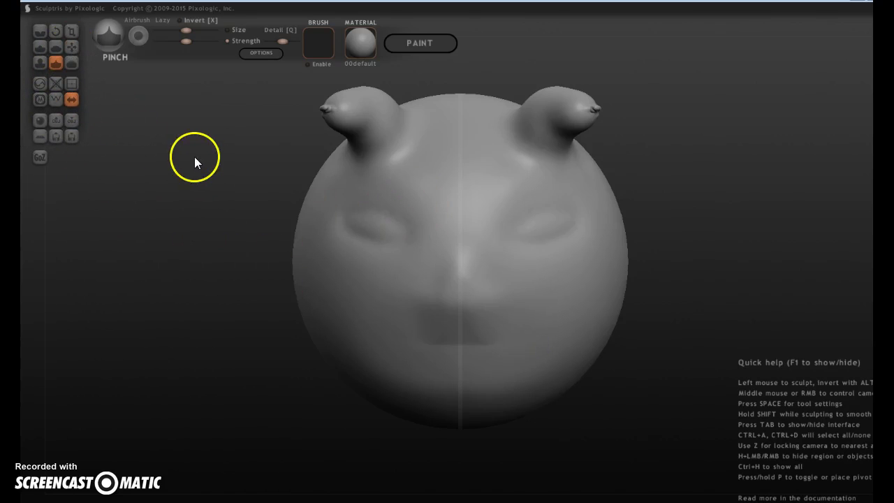
Twist both cheeks into spirals and distort the forehead between the ears with the Rotate tool.
mouse_move(190, 155)
left_mouse_down()
mouse_move(230, 212)
mouse_move(301, 142)
mouse_move(192, 169)
mouse_move(172, 148)
mouse_move(249, 217)
mouse_move(194, 170)
mouse_move(189, 180)
mouse_move(189, 146)
left_mouse_up()
mouse_move(168, 256)
left_mouse_down()
mouse_move(214, 335)
mouse_move(163, 267)
left_mouse_up()
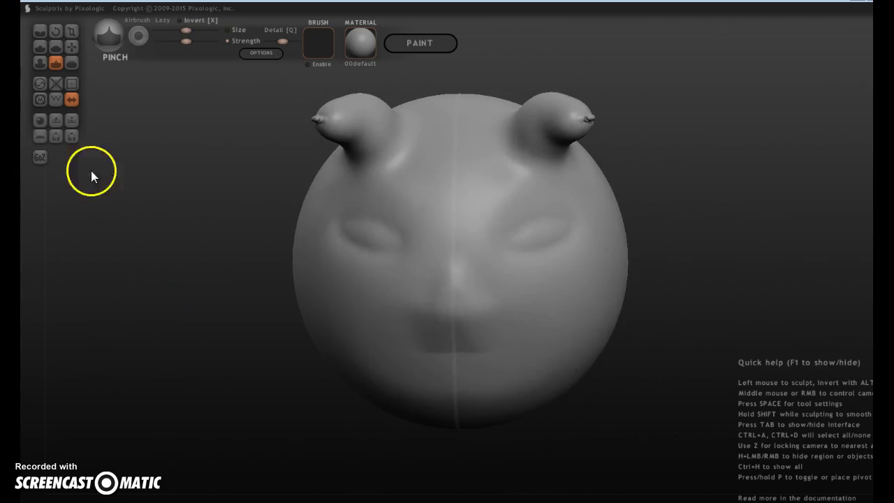
left_click(56, 33)
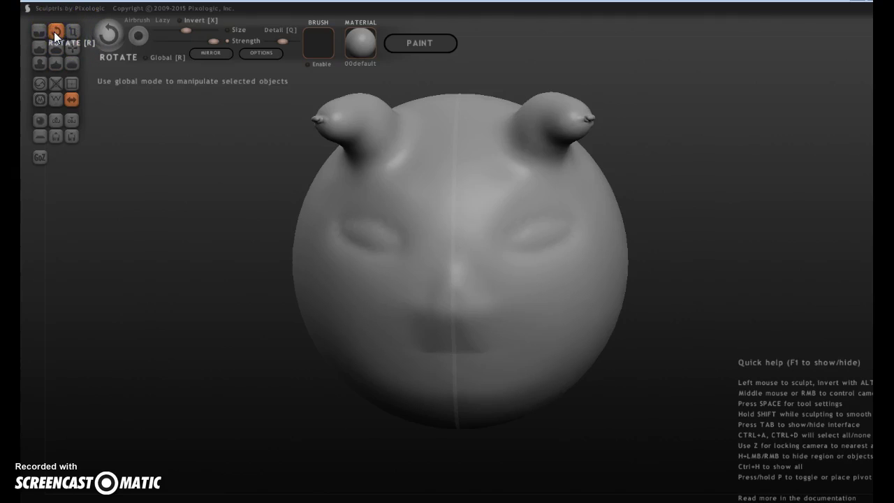
mouse_move(322, 121)
left_mouse_down()
mouse_move(310, 221)
mouse_move(388, 205)
mouse_move(339, 225)
left_mouse_up()
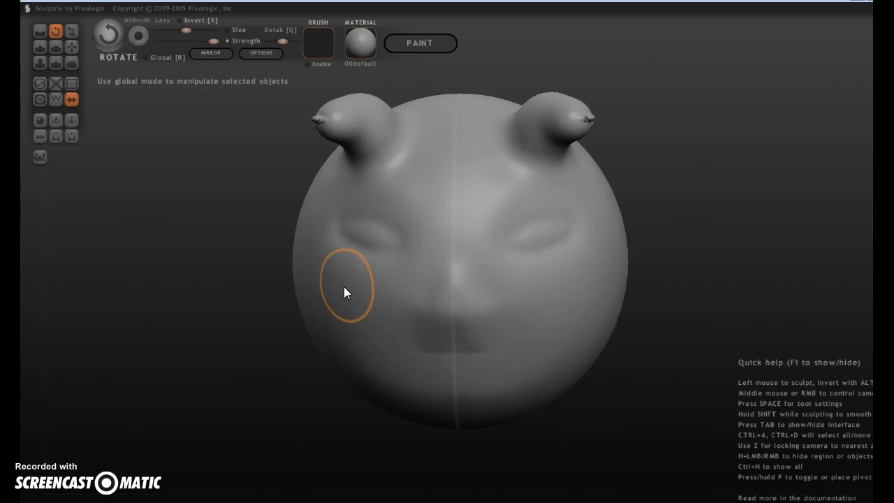
right_click_drag(344, 286, 337, 277)
mouse_move(362, 296)
left_mouse_down()
mouse_move(335, 273)
mouse_move(329, 306)
mouse_move(336, 313)
mouse_move(354, 316)
mouse_move(352, 276)
mouse_move(380, 296)
left_mouse_up()
mouse_move(425, 155)
left_mouse_down()
mouse_move(418, 175)
mouse_move(438, 144)
mouse_move(432, 123)
mouse_move(426, 158)
mouse_move(402, 139)
mouse_move(424, 112)
mouse_move(408, 110)
mouse_move(427, 114)
left_mouse_up()
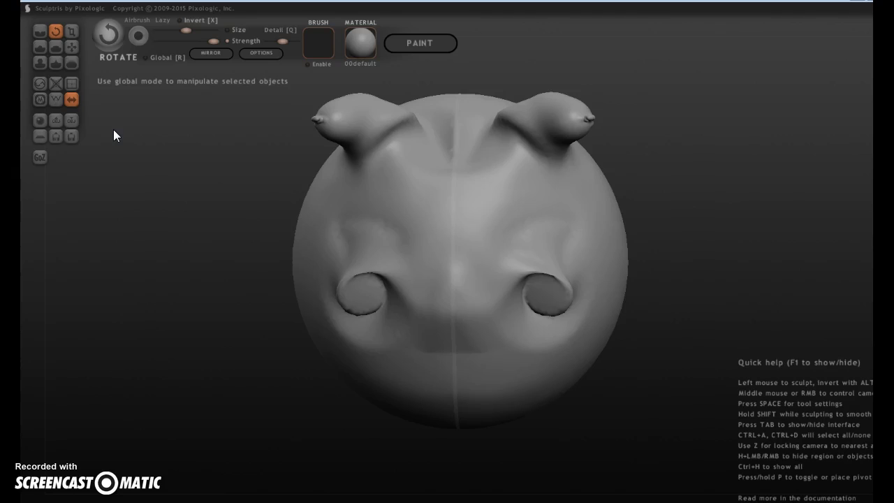
left_click(72, 135)
left_click(130, 220)
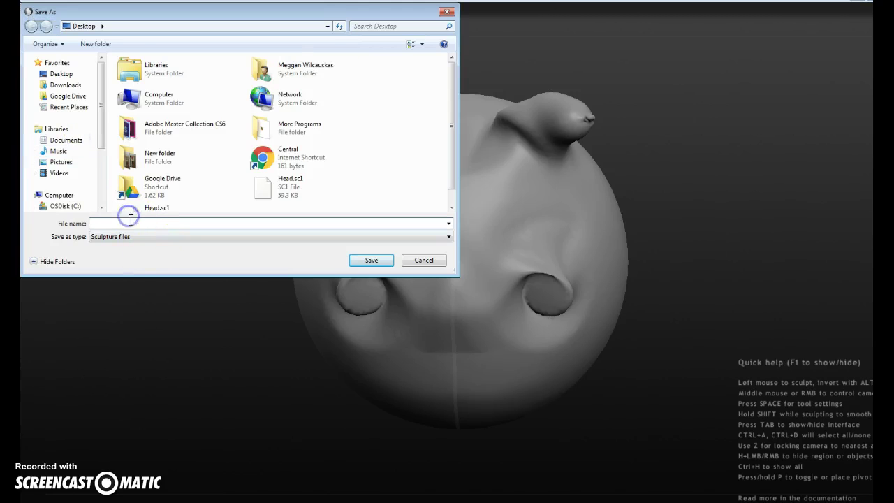
type("PigHead")
left_click(109, 241)
left_click(428, 260)
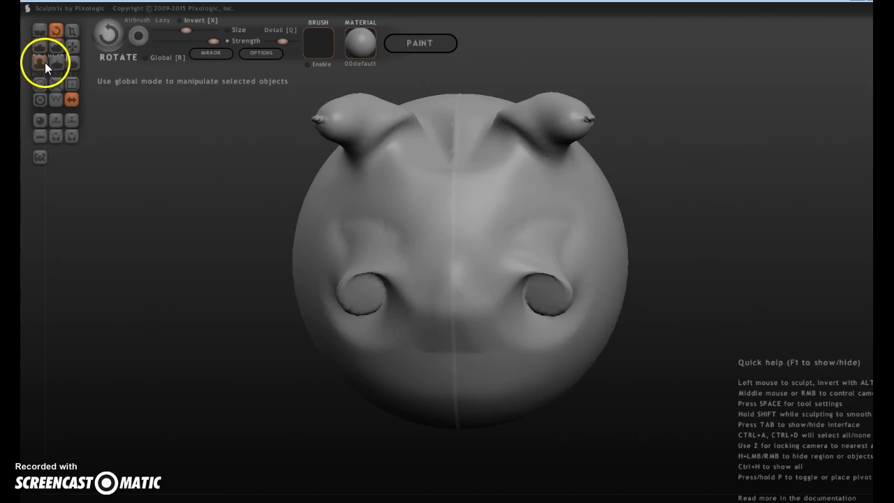
Flatten the spirals on the cheeks with the Flatten brush.
left_click(55, 47)
mouse_move(361, 272)
left_mouse_down()
mouse_move(366, 293)
mouse_move(342, 286)
mouse_move(362, 294)
left_mouse_up()
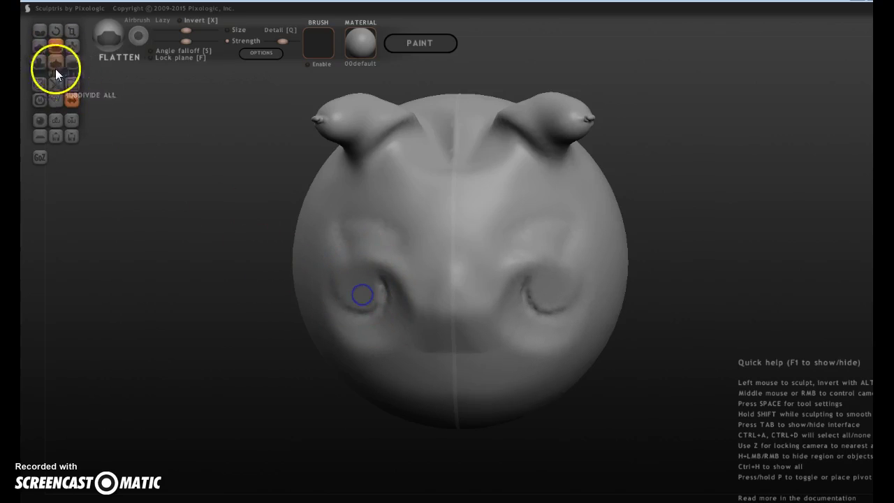
Inflate a bulge on each side of the head at eye level.
left_click(40, 61)
left_click(353, 261)
mouse_move(301, 215)
left_mouse_down()
mouse_move(291, 225)
mouse_move(302, 225)
mouse_move(289, 247)
mouse_move(295, 259)
mouse_move(289, 233)
mouse_move(303, 214)
mouse_move(294, 230)
left_mouse_up()
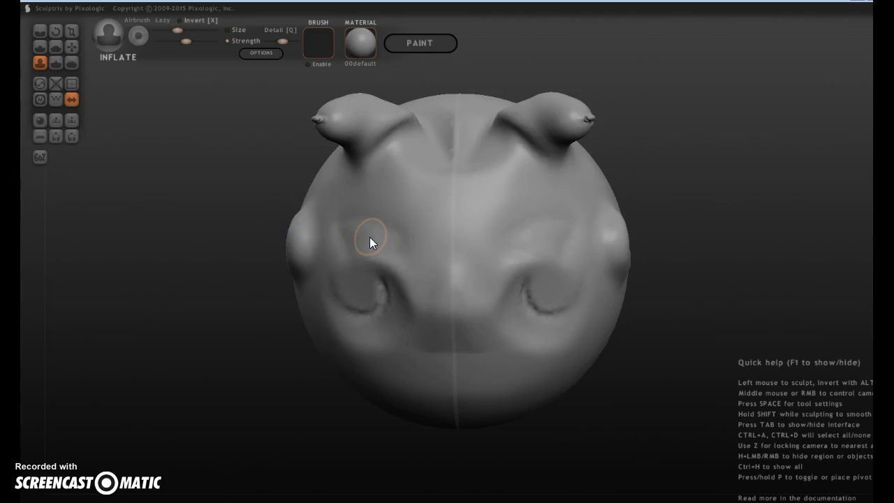
left_click(56, 136)
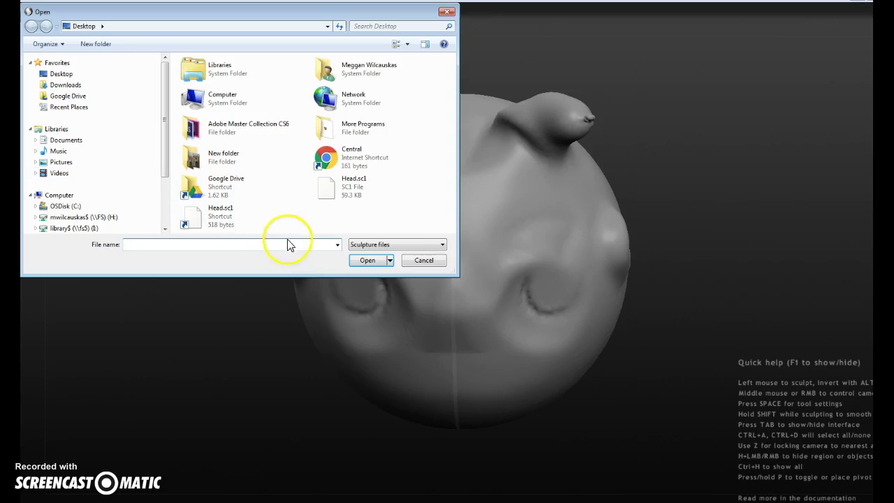
left_click(421, 260)
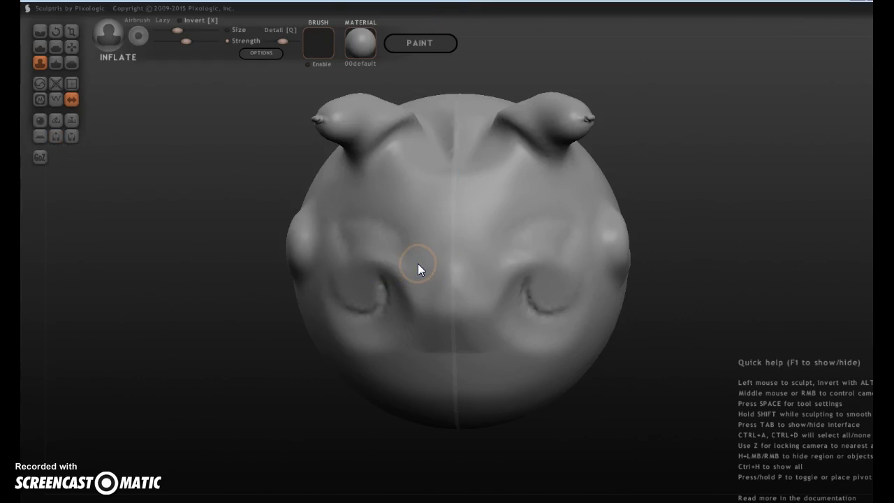